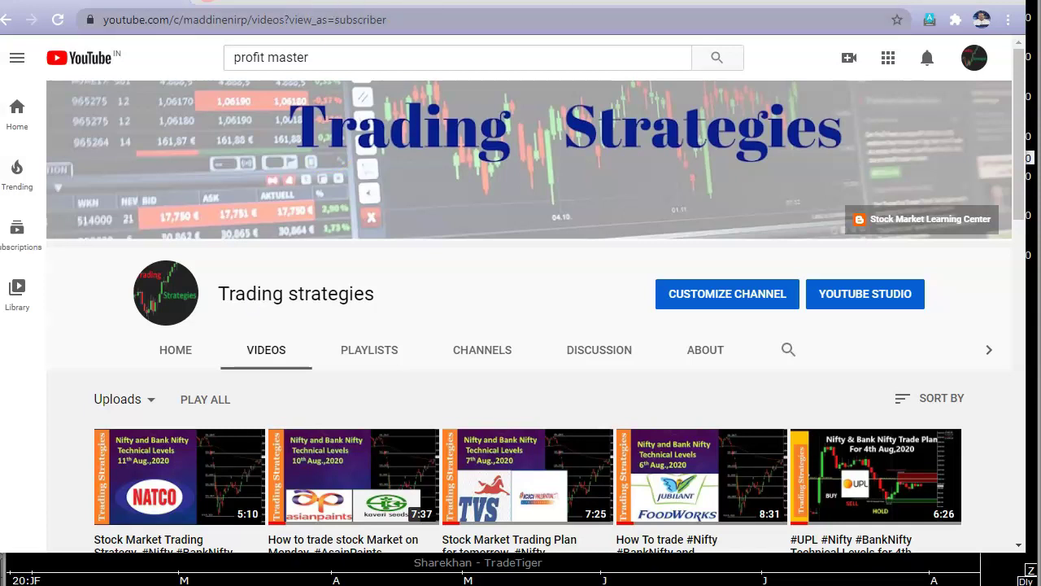
Step: Minimize the YouTube browser window to reveal the TradeTiger supply/demand chart
{"action": "left_click", "coordinate": [944, 1]}
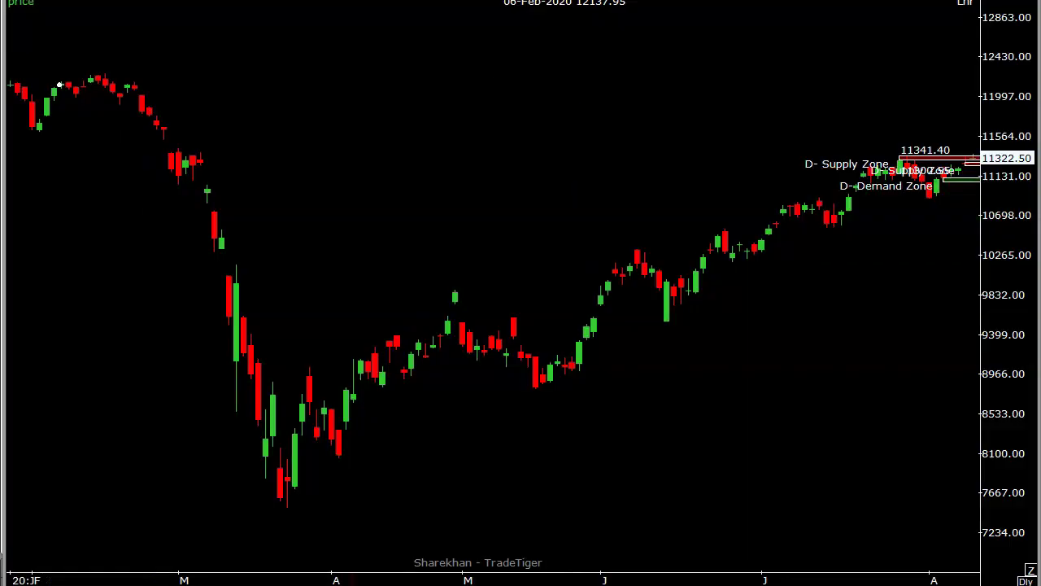
Step: Zoom in on recent candles around the 11341.40 supply and 11064.05 demand zones
{"action": "scroll", "coordinate": [753, 118], "scroll_direction": "up", "scroll_amount": 5}
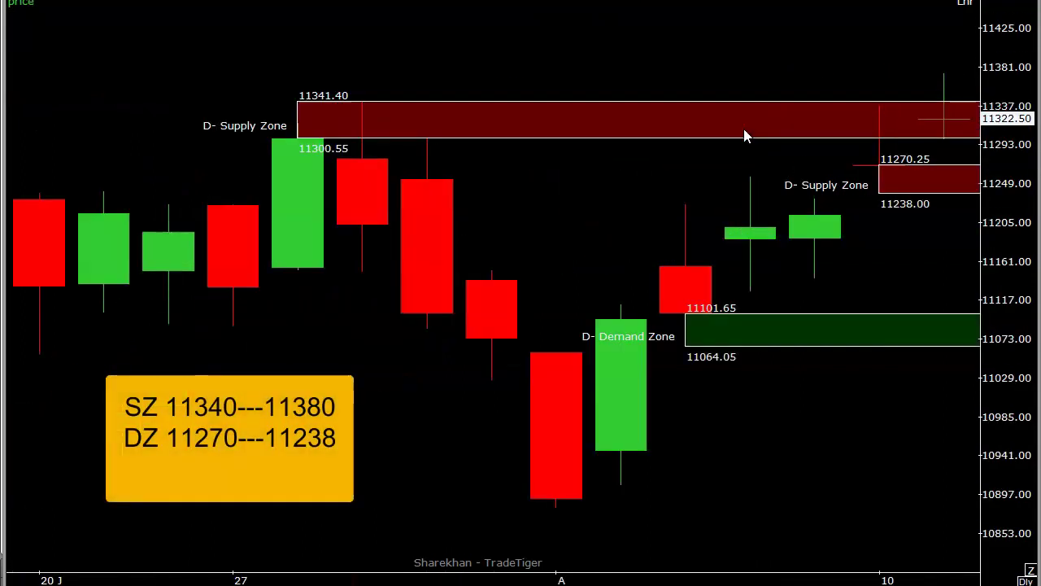
{"action": "left_click", "coordinate": [993, 128]}
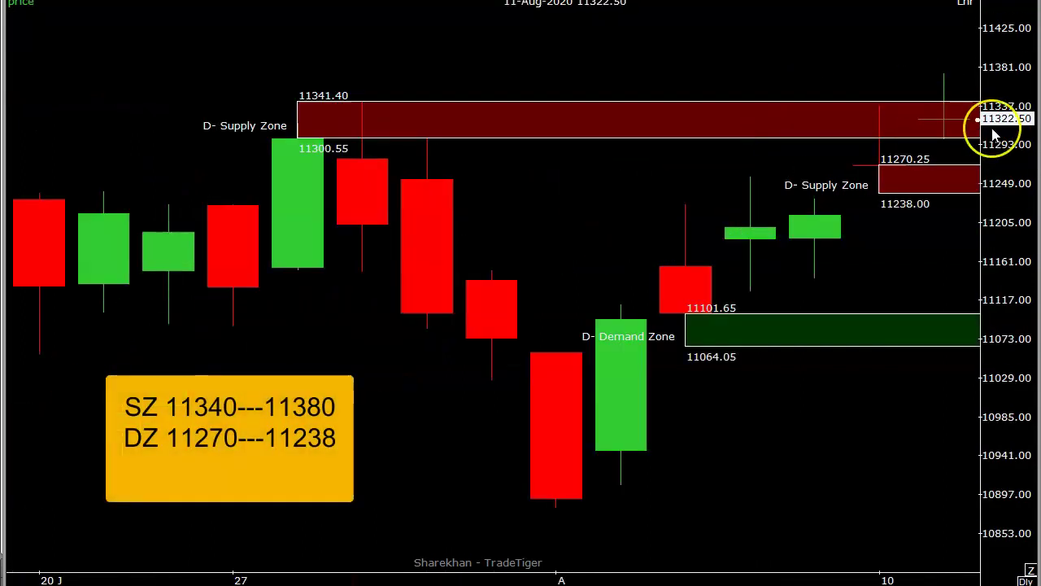
{"action": "left_click", "coordinate": [922, 156]}
{"action": "left_click", "coordinate": [930, 91]}
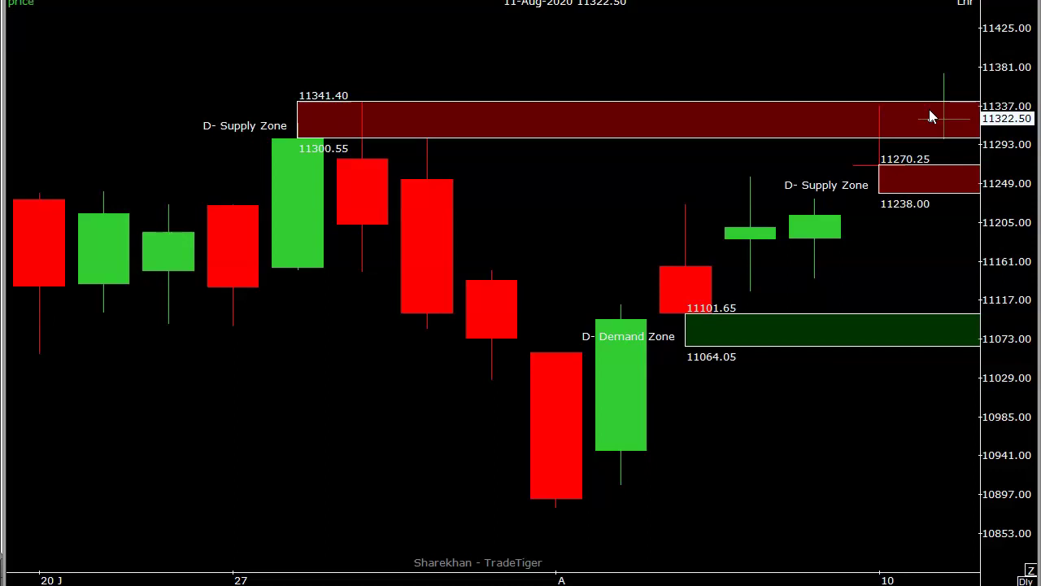
{"action": "left_click", "coordinate": [755, 369]}
Step: Zoom the chart out and back in to bring the July rally candles into view
{"action": "scroll", "coordinate": [755, 369], "scroll_direction": "down", "scroll_amount": 2}
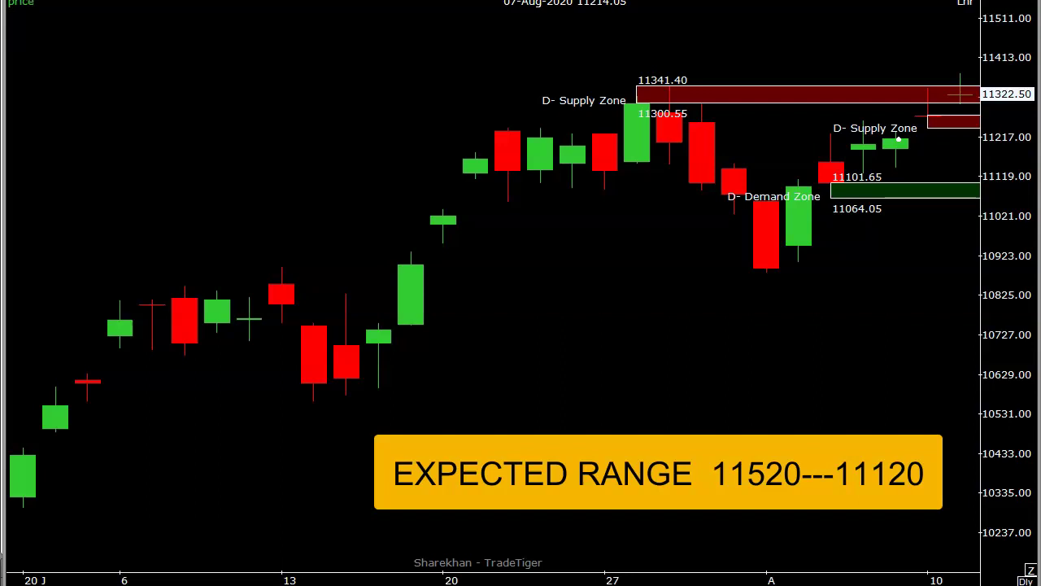
{"action": "left_click", "coordinate": [581, 244]}
{"action": "scroll", "coordinate": [581, 244], "scroll_direction": "down", "scroll_amount": 3}
{"action": "scroll", "coordinate": [581, 244], "scroll_direction": "up", "scroll_amount": 4}
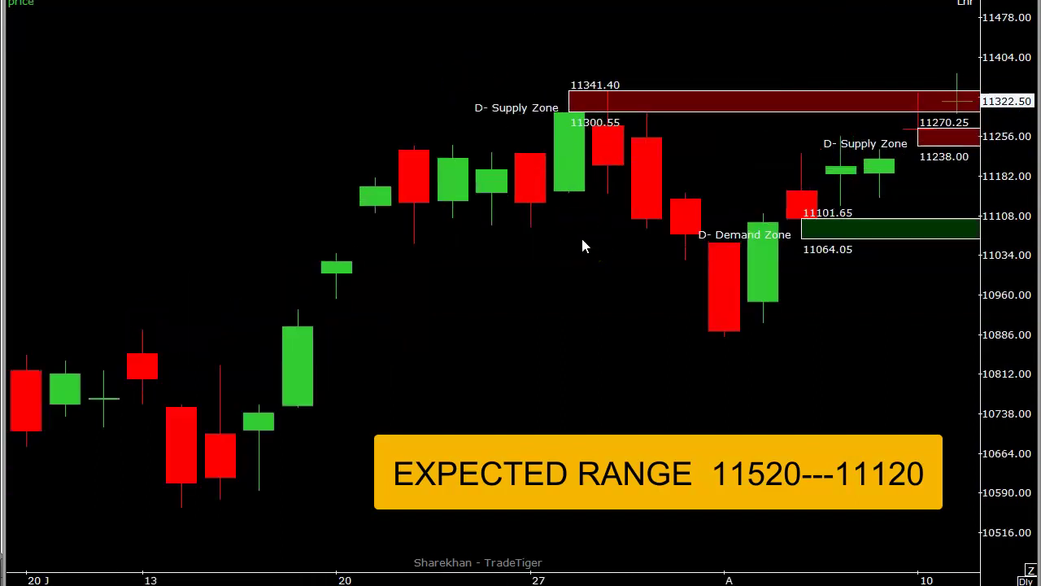
{"action": "scroll", "coordinate": [582, 246], "scroll_direction": "down", "scroll_amount": 1}
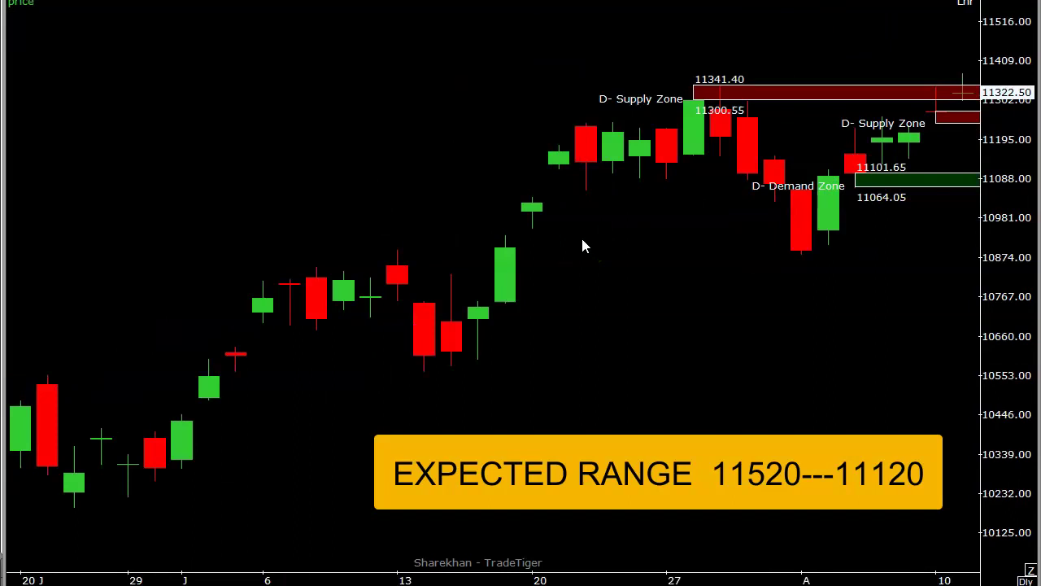
{"action": "scroll", "coordinate": [583, 246], "scroll_direction": "down", "scroll_amount": 1}
{"action": "scroll", "coordinate": [583, 244], "scroll_direction": "up", "scroll_amount": 2}
{"action": "scroll", "coordinate": [583, 245], "scroll_direction": "up", "scroll_amount": 2}
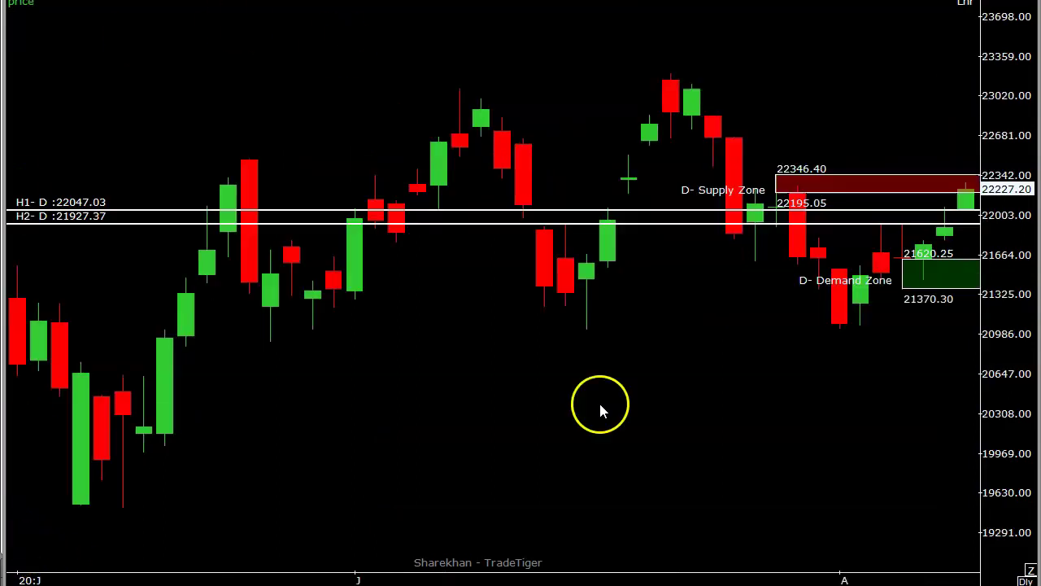
Step: Zoom out and back in on the index chart trading near 22227.20
{"action": "scroll", "coordinate": [599, 401], "scroll_direction": "down", "scroll_amount": 5}
{"action": "scroll", "coordinate": [599, 399], "scroll_direction": "up", "scroll_amount": 5}
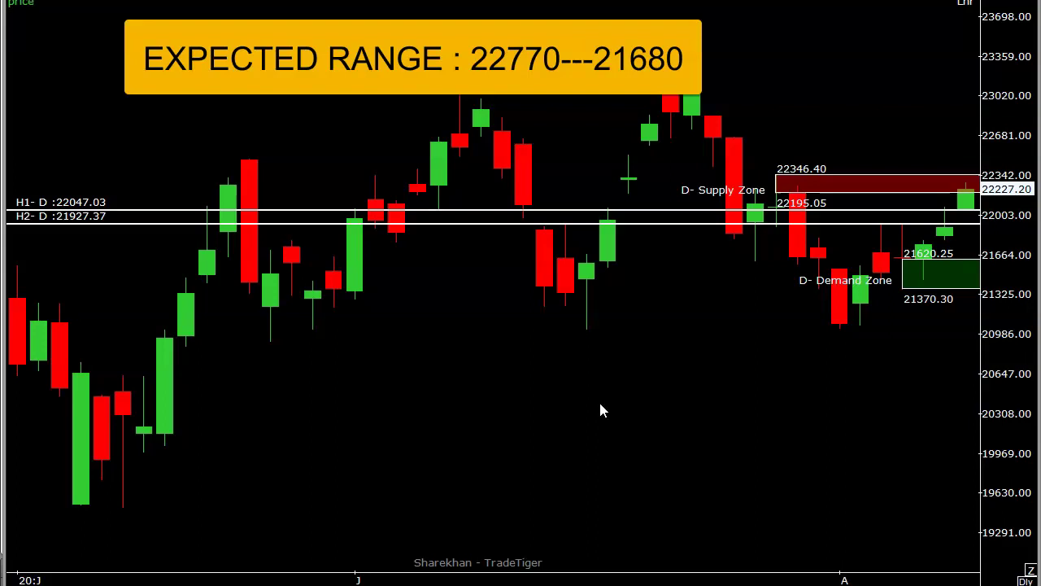
Step: Switch the chart to NATCOPHARM through Change Scrip, searching 'NAT'
{"action": "right_click", "coordinate": [274, 128]}
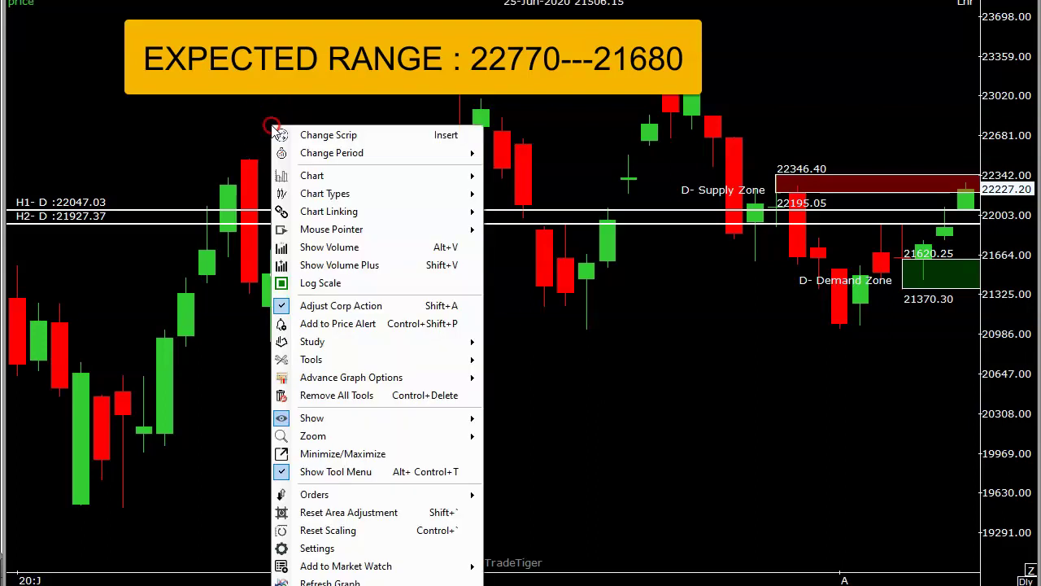
{"action": "left_click", "coordinate": [336, 133]}
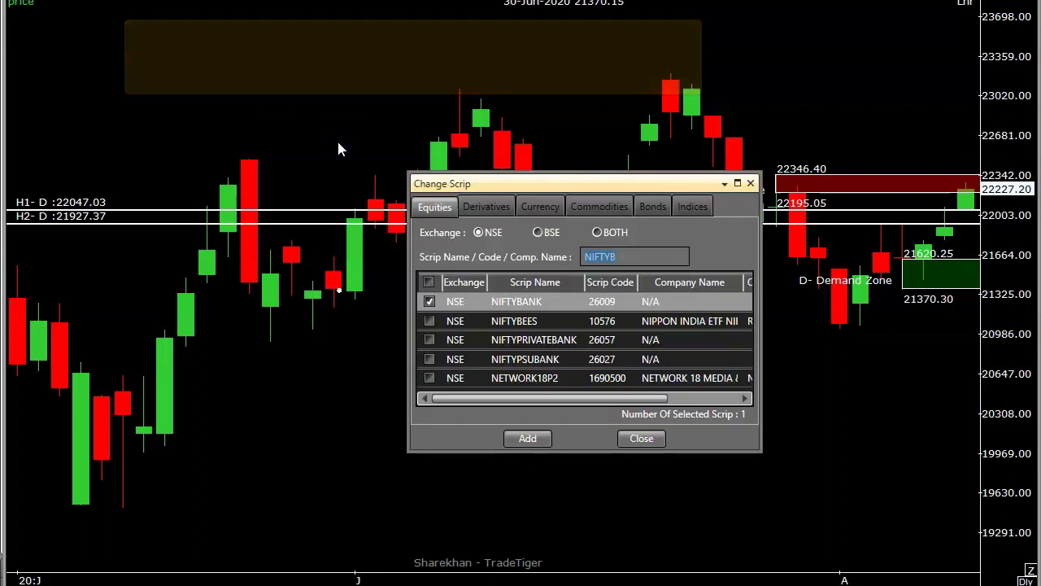
{"action": "type", "text": "NA"}
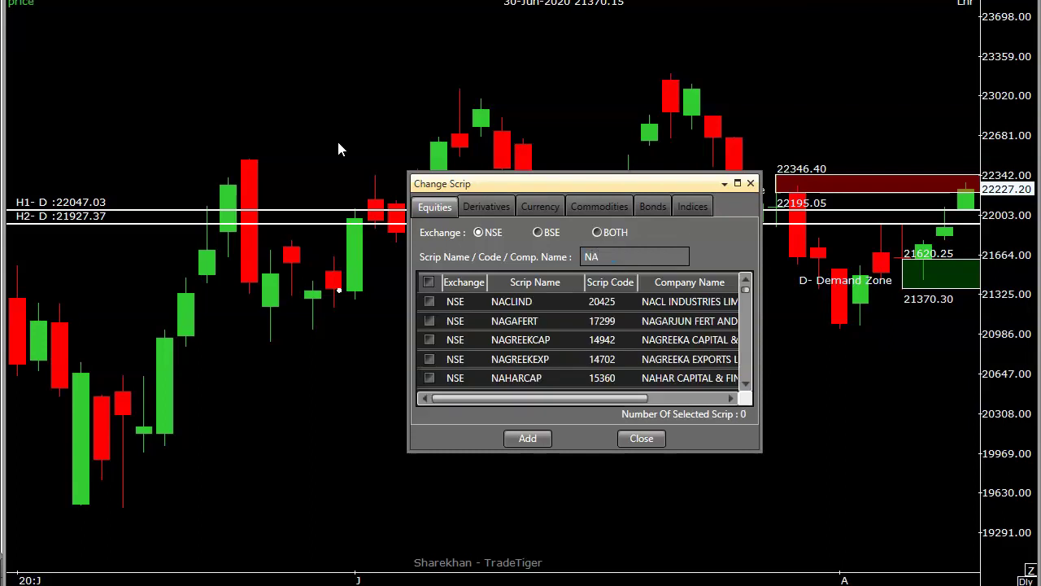
{"action": "type", "text": "T"}
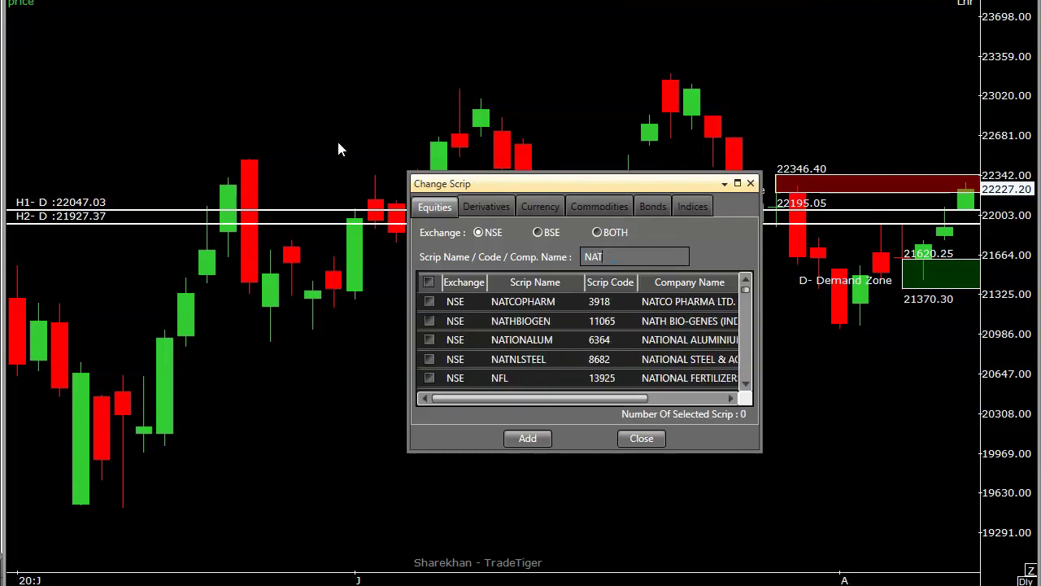
{"action": "left_click", "coordinate": [635, 304]}
{"action": "left_click", "coordinate": [539, 443]}
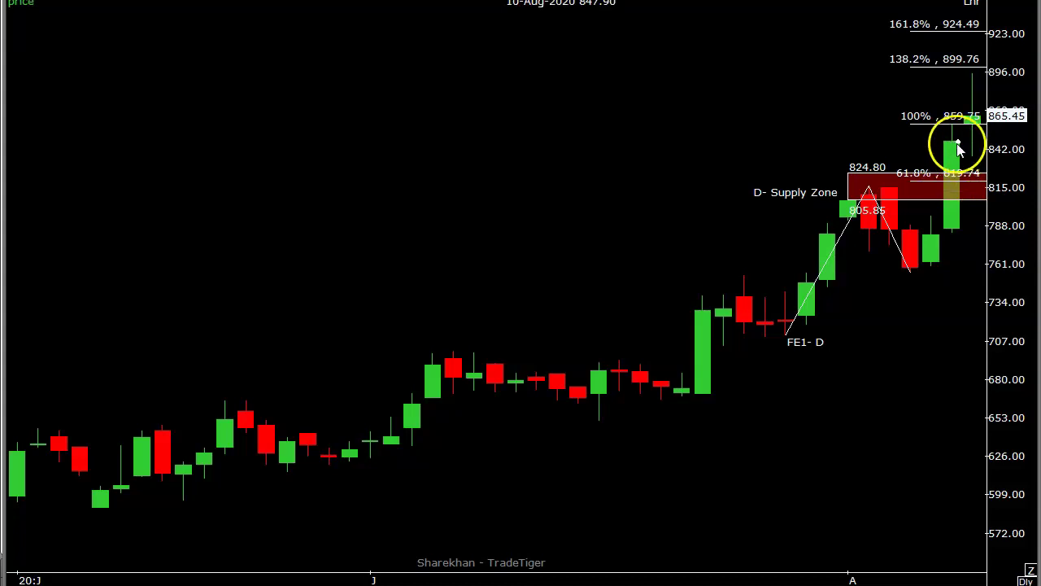
Step: Select the NATCOPHARM chart window
{"action": "left_click", "coordinate": [994, 96]}
Step: Open Change Scrip from the chart's context menu and search for 'NSECO'
{"action": "right_click", "coordinate": [368, 135]}
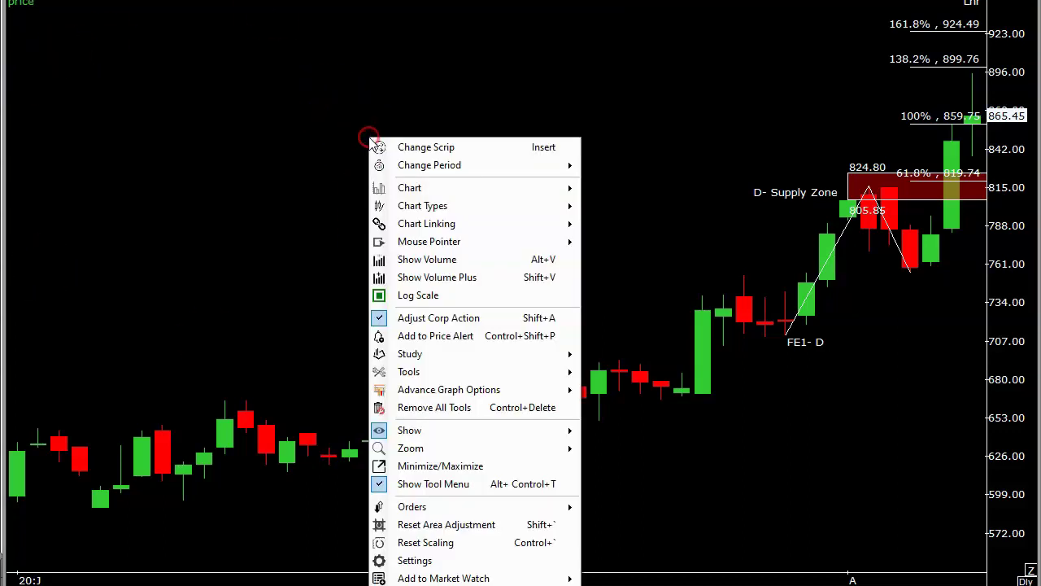
{"action": "left_click", "coordinate": [421, 147]}
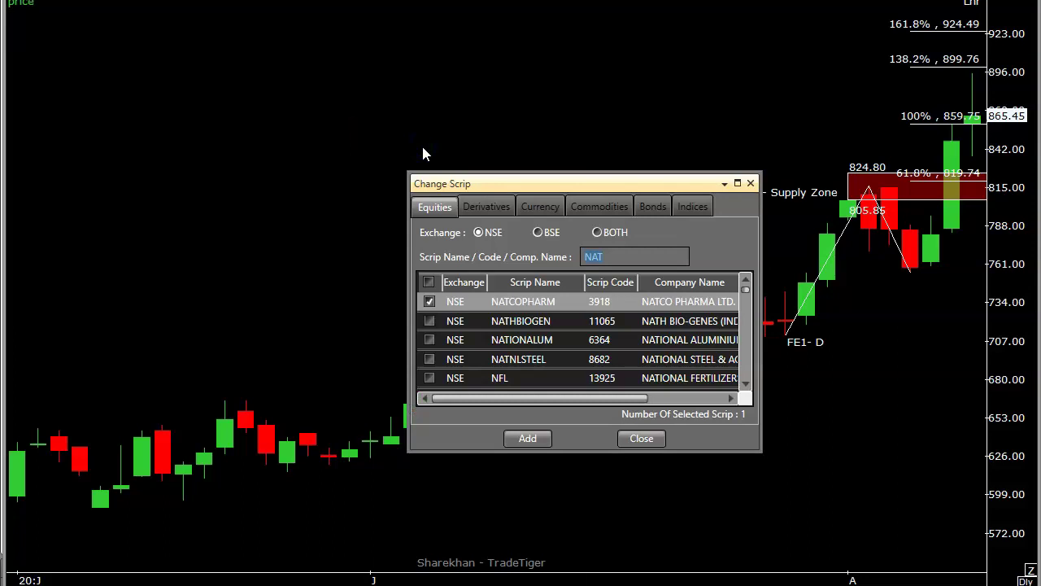
{"action": "type", "text": "NSECO"}
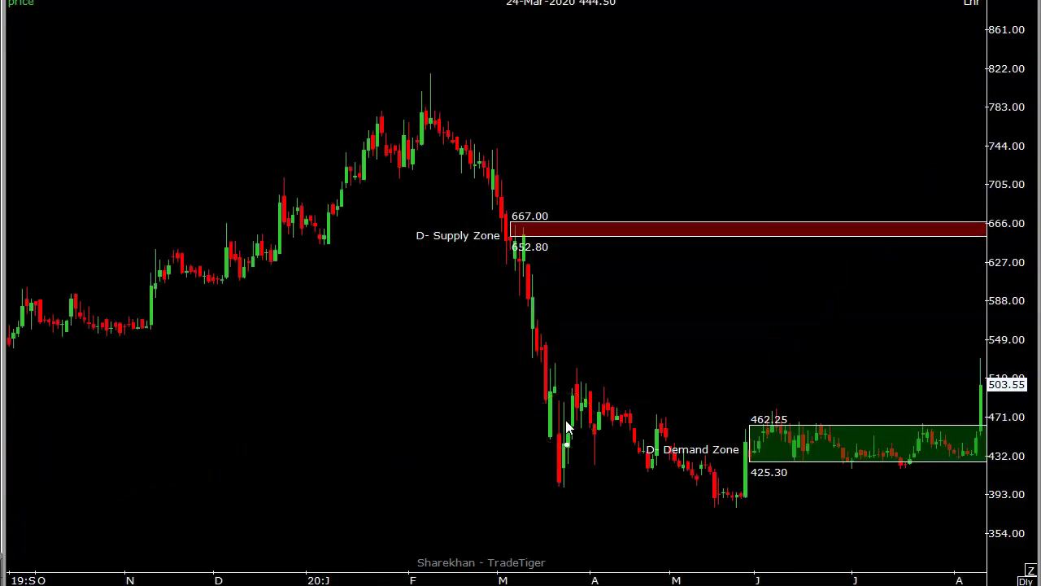
Step: Pan the 503.55 chart left to leave room beyond the latest candle
{"action": "left_click_drag", "start_coordinate": [909, 285], "coordinate": [858, 362]}
{"action": "left_click", "coordinate": [706, 450]}
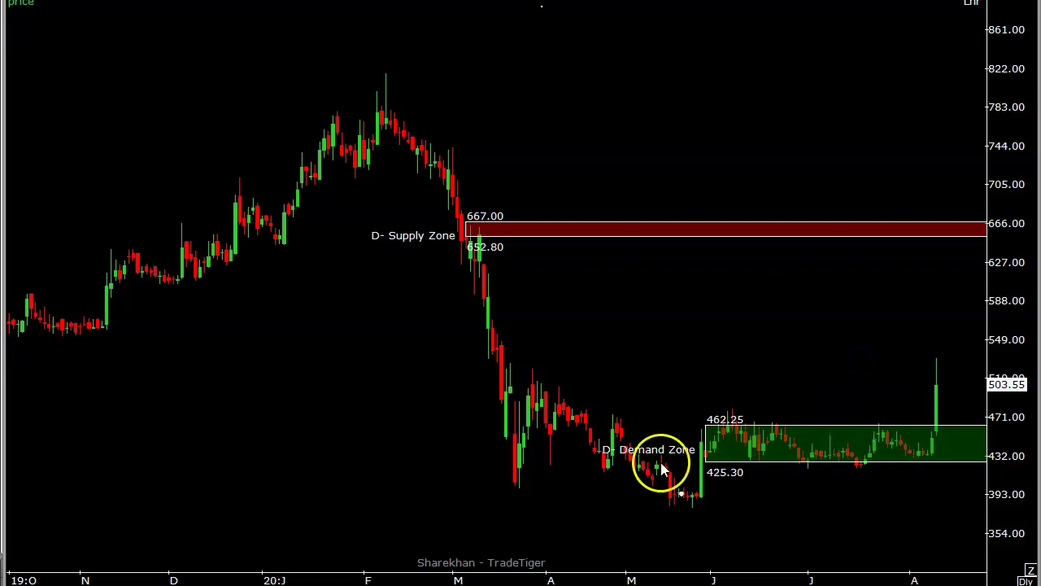
{"action": "left_click", "coordinate": [720, 414]}
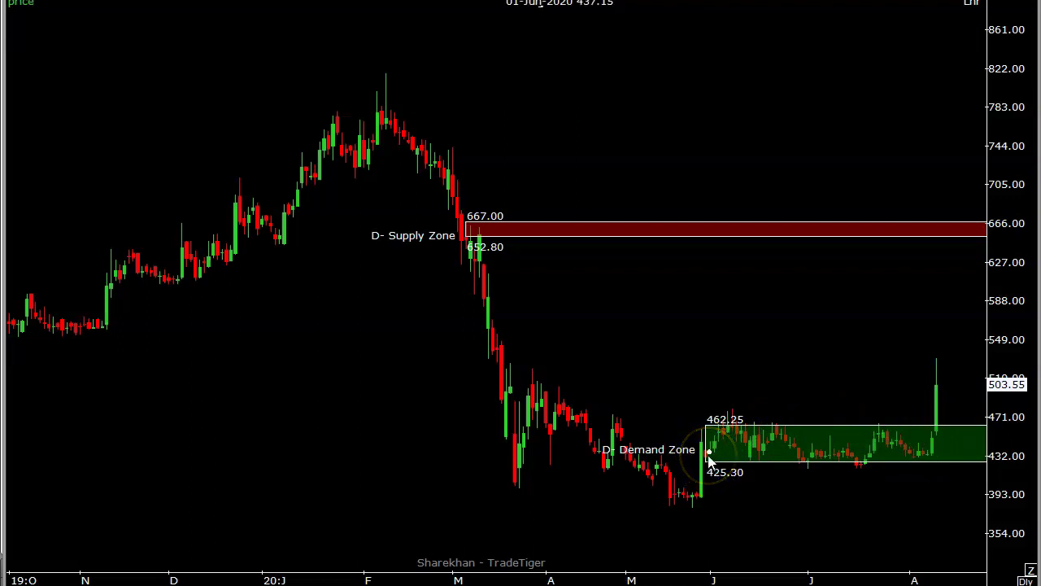
{"action": "left_click", "coordinate": [749, 455]}
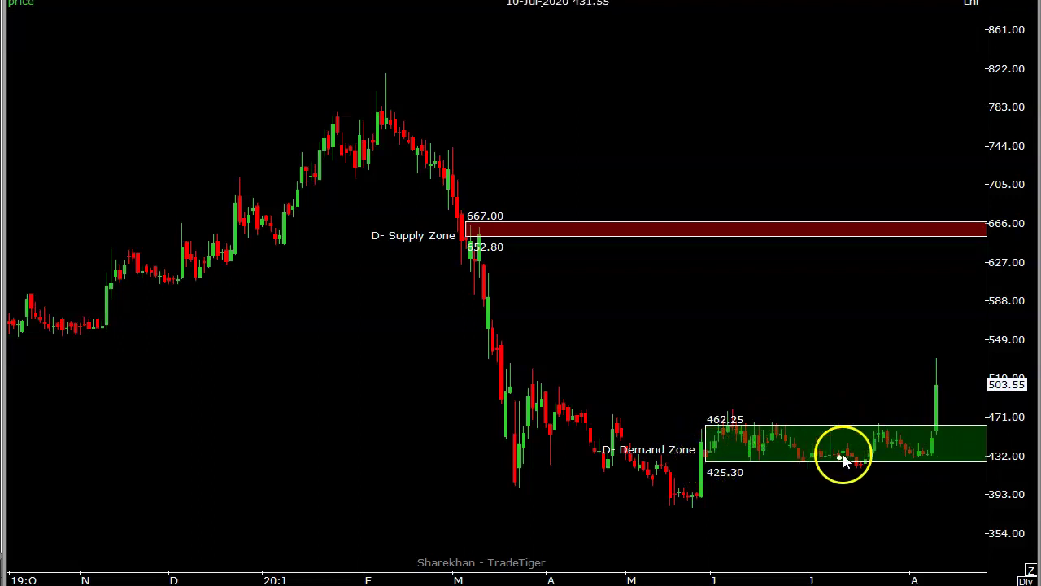
{"action": "mouse_move", "coordinate": [785, 445]}
{"action": "left_mouse_down"}
{"action": "mouse_move", "coordinate": [802, 458]}
{"action": "mouse_move", "coordinate": [931, 454]}
{"action": "mouse_move", "coordinate": [750, 458]}
{"action": "mouse_move", "coordinate": [883, 459]}
{"action": "mouse_move", "coordinate": [934, 443]}
{"action": "mouse_move", "coordinate": [738, 444]}
{"action": "mouse_move", "coordinate": [748, 459]}
{"action": "left_mouse_up"}
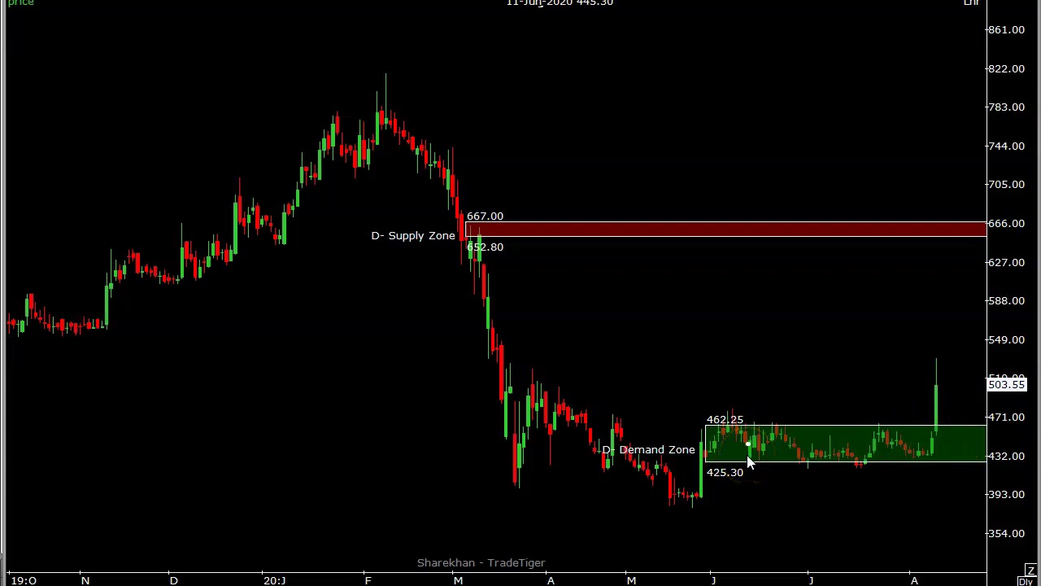
{"action": "mouse_move", "coordinate": [749, 461]}
{"action": "left_mouse_down"}
{"action": "mouse_move", "coordinate": [840, 456]}
{"action": "mouse_move", "coordinate": [936, 423]}
{"action": "mouse_move", "coordinate": [963, 391]}
{"action": "mouse_move", "coordinate": [991, 394]}
{"action": "mouse_move", "coordinate": [931, 336]}
{"action": "mouse_move", "coordinate": [961, 415]}
{"action": "left_mouse_up"}
{"action": "mouse_move", "coordinate": [961, 415]}
{"action": "left_mouse_down"}
{"action": "mouse_move", "coordinate": [947, 277]}
{"action": "mouse_move", "coordinate": [867, 225]}
{"action": "mouse_move", "coordinate": [456, 253]}
{"action": "mouse_move", "coordinate": [492, 266]}
{"action": "left_mouse_up"}
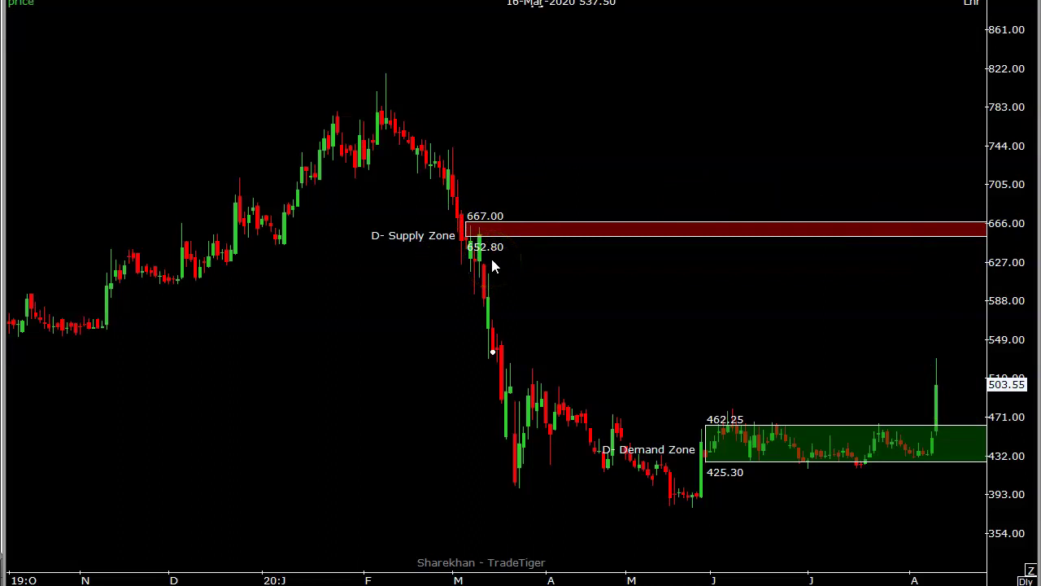